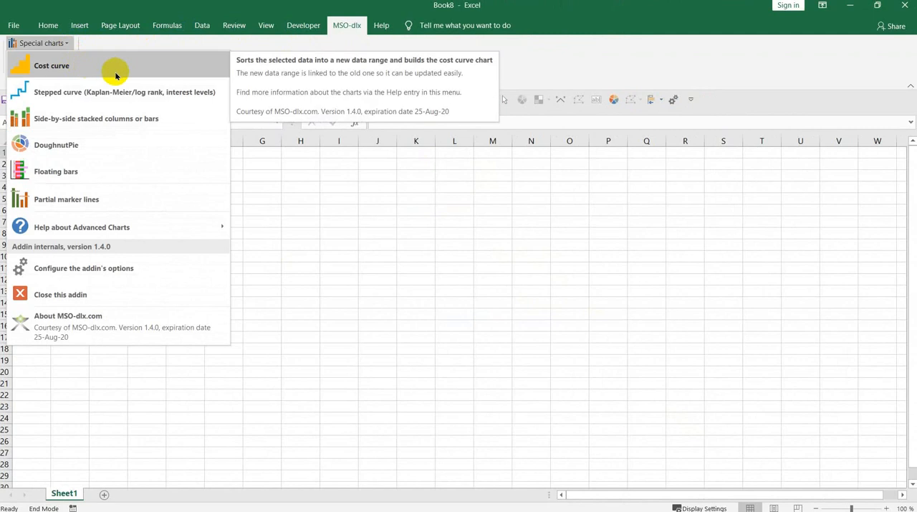
left_click(136, 268)
key("Escape")
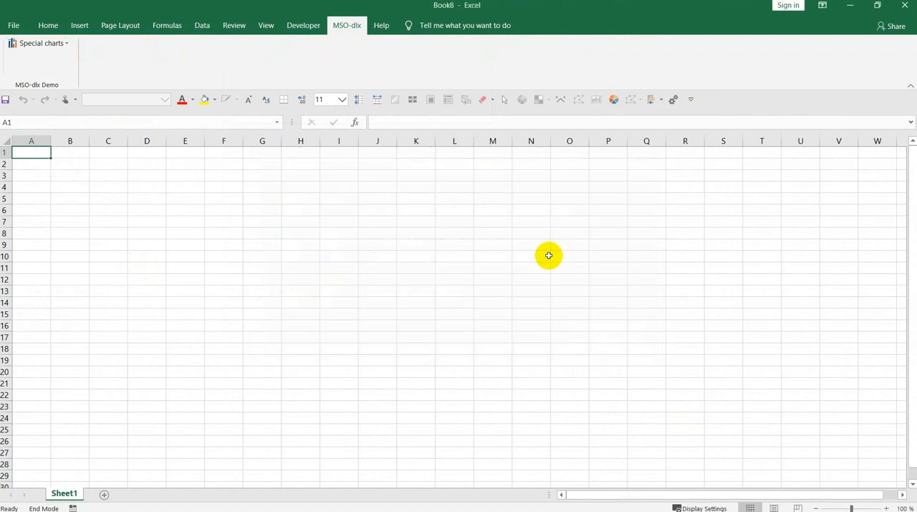
Open the add-in's help about the cost curve, insert its worksheet with practice data, and dismiss the data selection notice
left_click(67, 43)
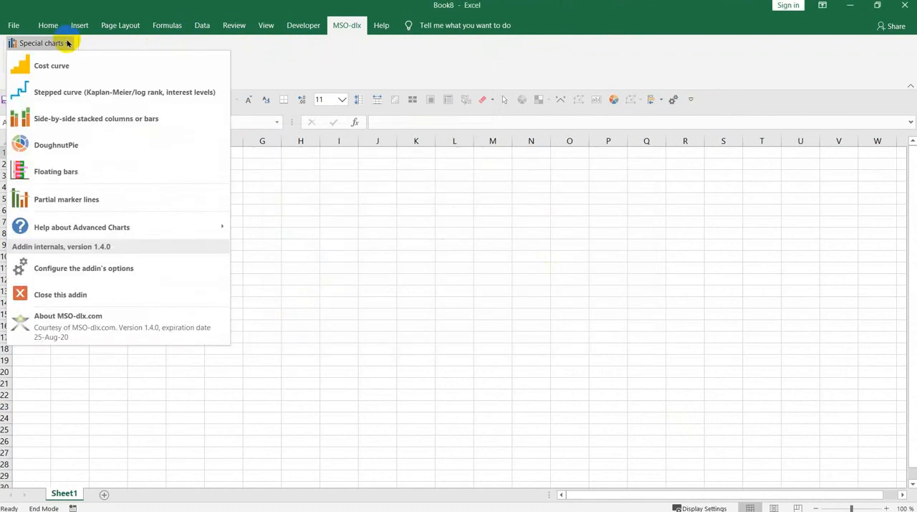
mouse_move(77, 223)
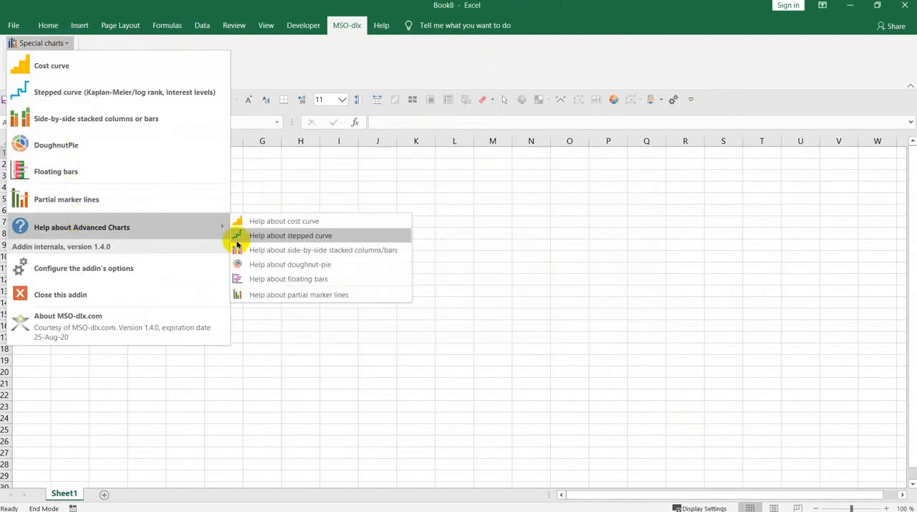
left_click(284, 224)
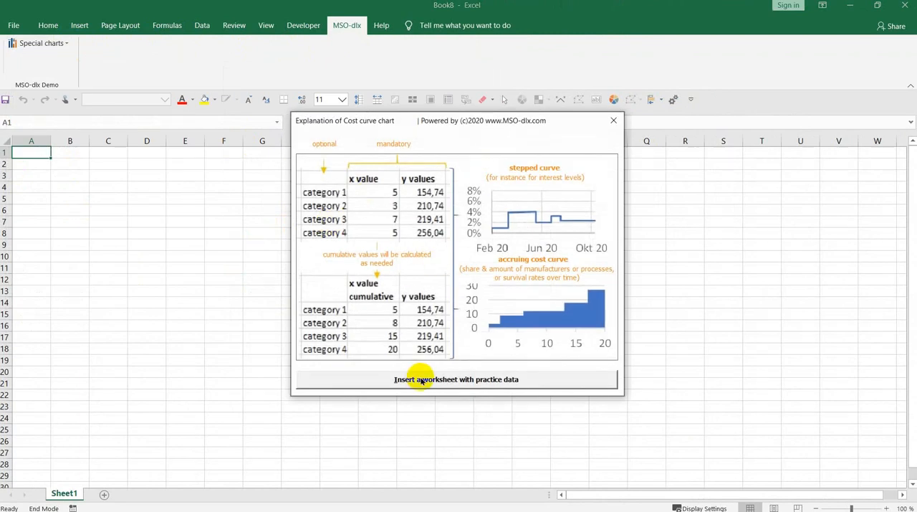
left_click(421, 381)
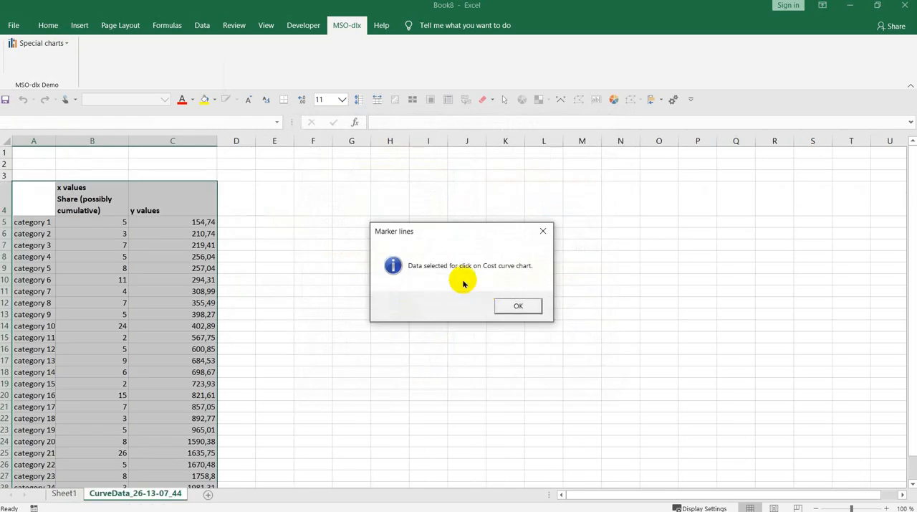
left_click(516, 305)
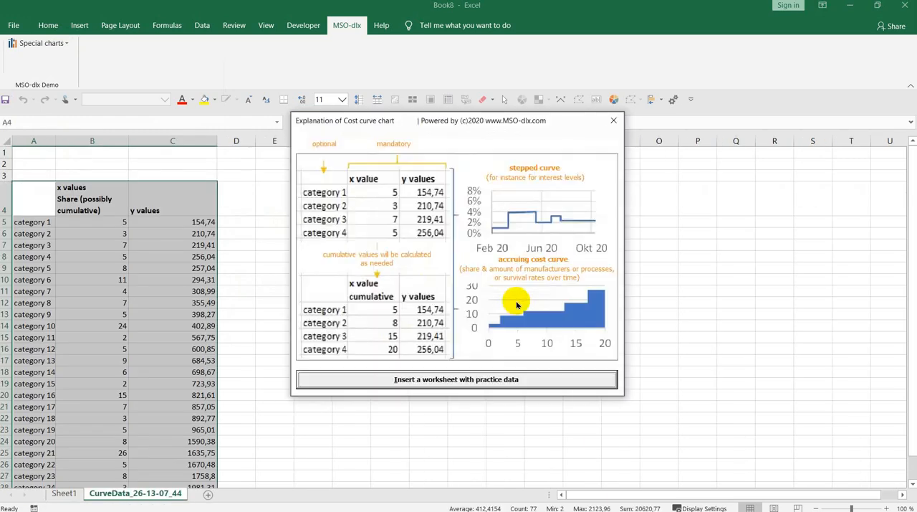
Create a shaded cost curve chart without outline from the selected practice data, and undo its insertion
left_click(47, 46)
left_click(58, 65)
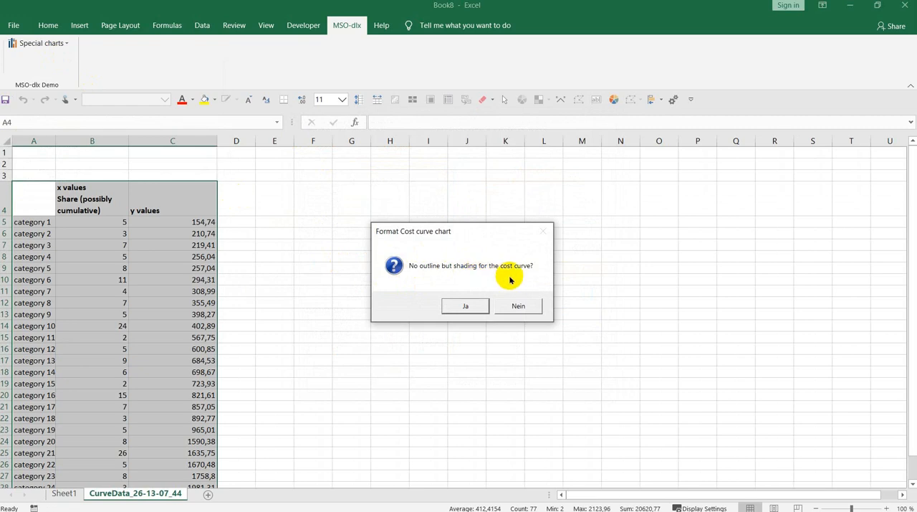
key("Return")
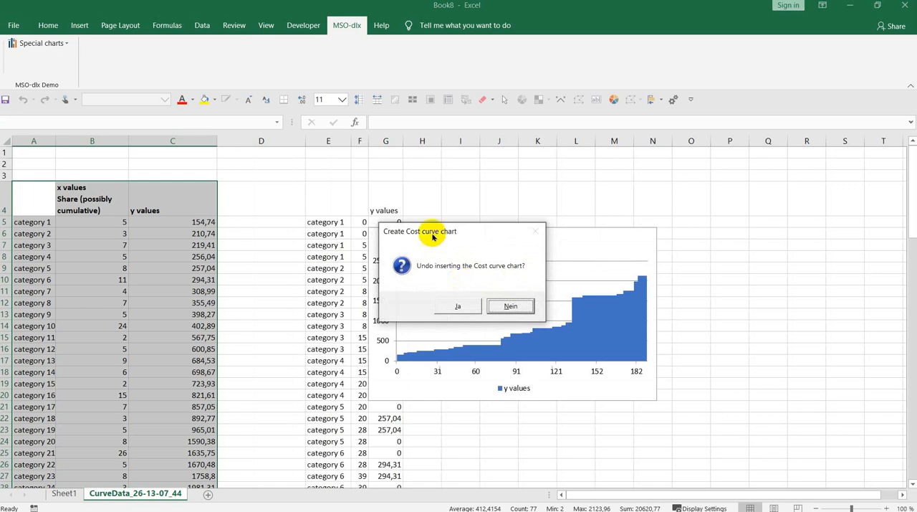
left_click(452, 308)
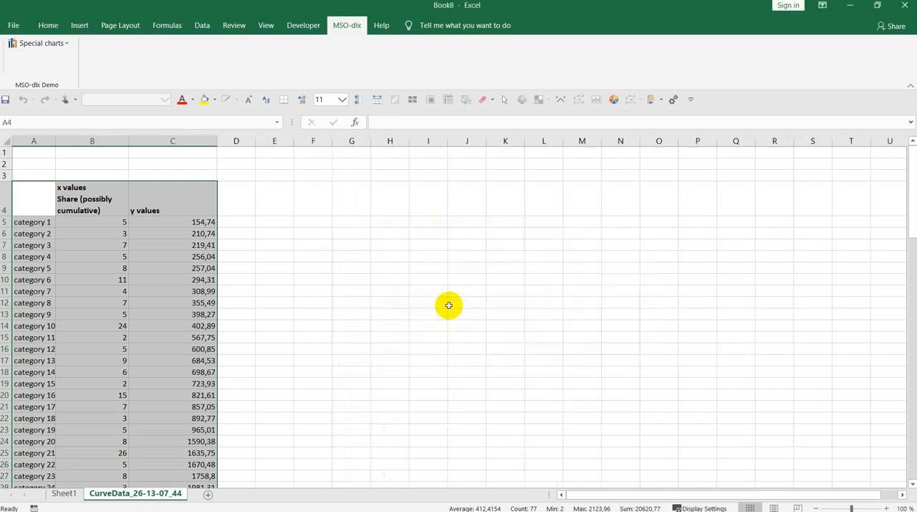
Create the cost curve chart from the selected practice data with shading and no outline, and keep the inserted chart
left_click(46, 43)
left_click(57, 63)
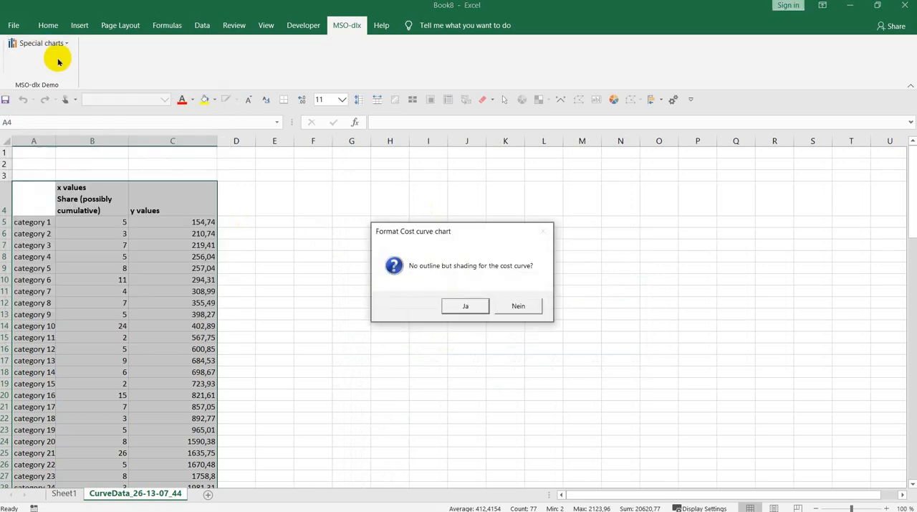
key("Return")
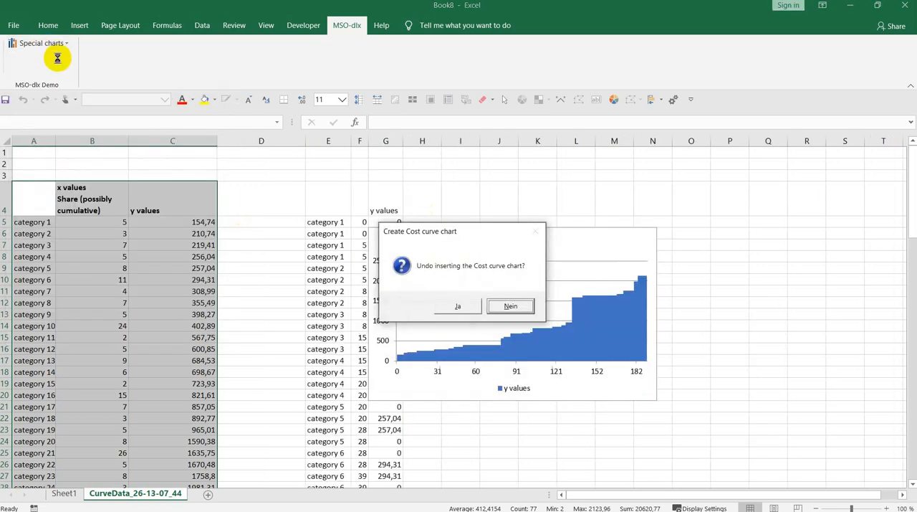
key("Return")
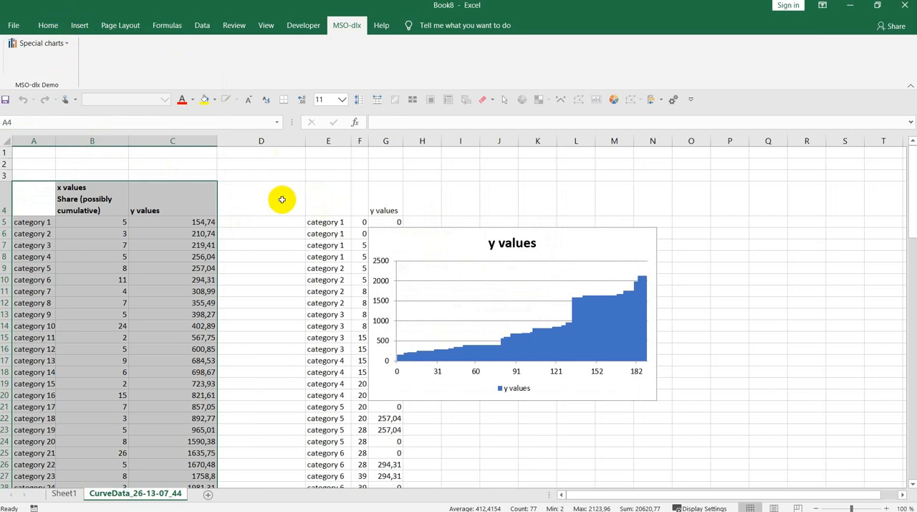
Move the cost curve chart clear of the helper data to around cell J4, and check category 1's four helper y values
left_click_drag(382, 232, 490, 210)
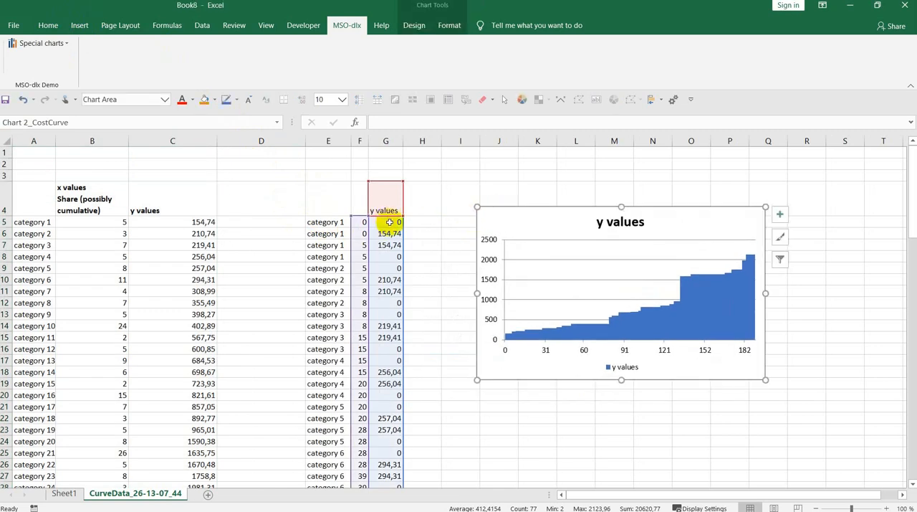
left_click_drag(389, 222, 386, 256)
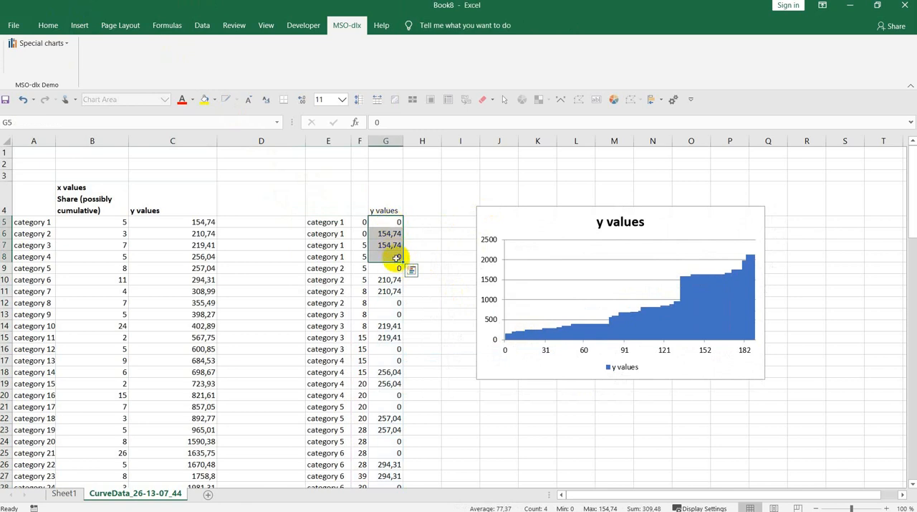
left_click(490, 222)
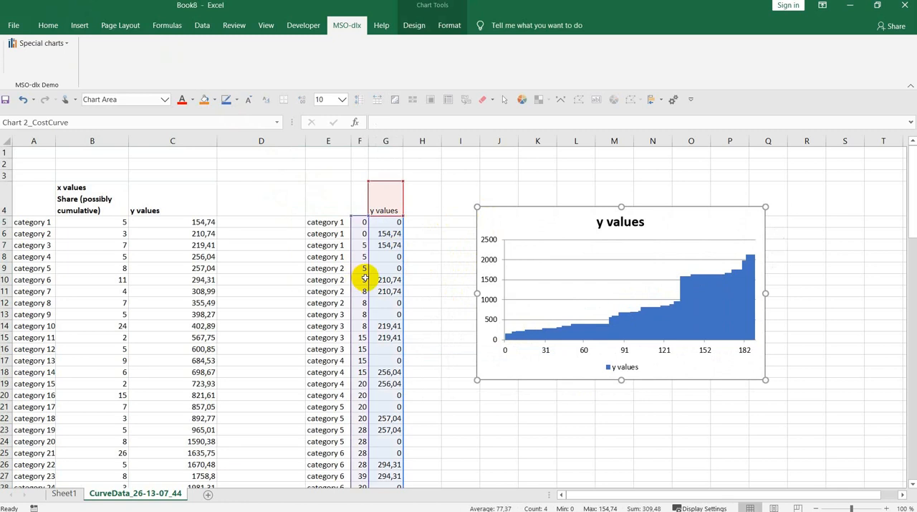
Enter =G37 in H37 beside category 9's helper rows and fill the formula down to H40
scroll(364, 278, "down", 3)
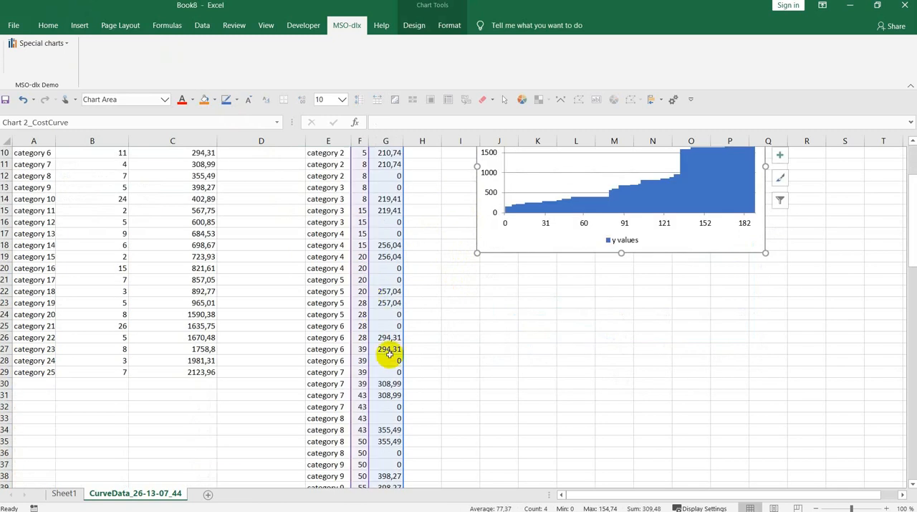
scroll(408, 382, "down", 3)
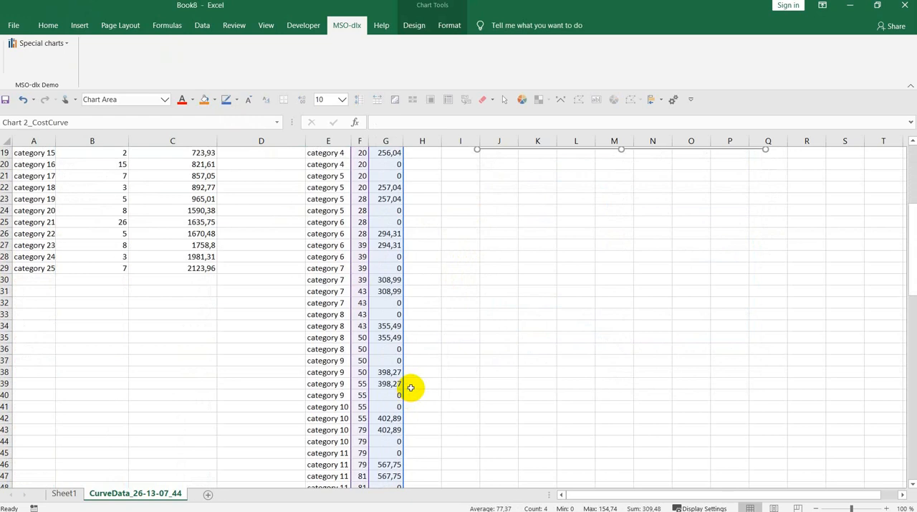
left_click(416, 358)
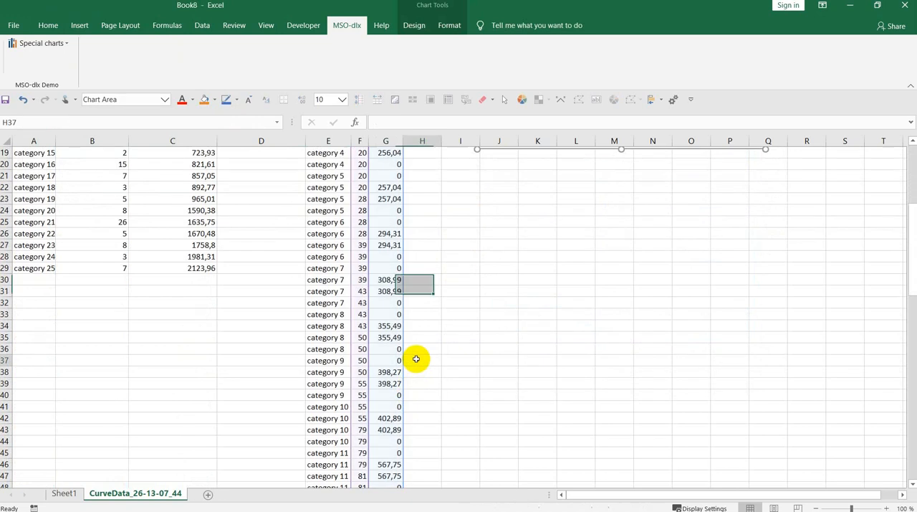
type("=")
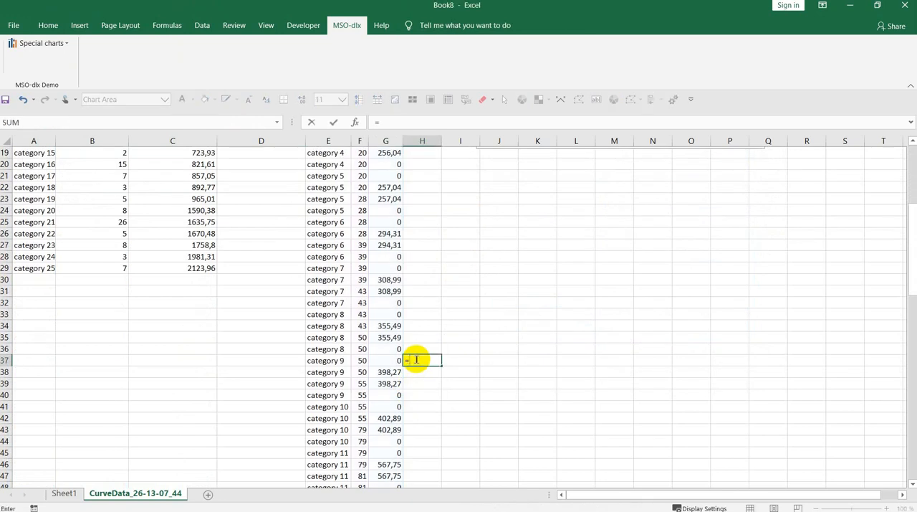
key("Left")
key("Return")
left_click(415, 360)
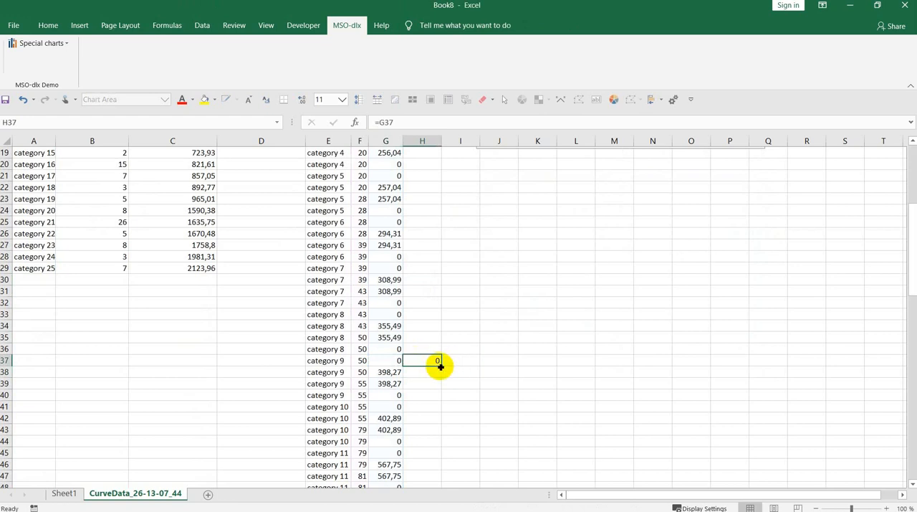
left_click_drag(440, 366, 435, 394)
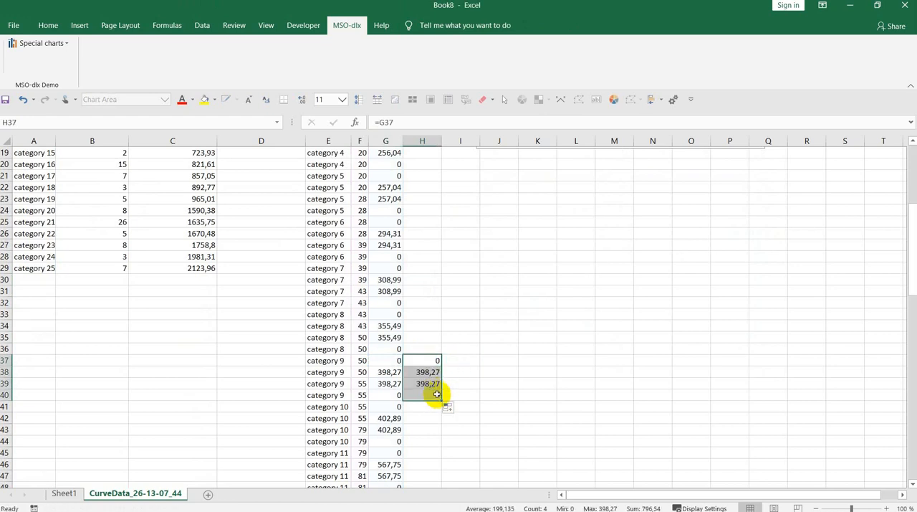
Enter the header H1 in cell H4 and extend the chart's source range to include column H as a second series
scroll(432, 389, "up", 6)
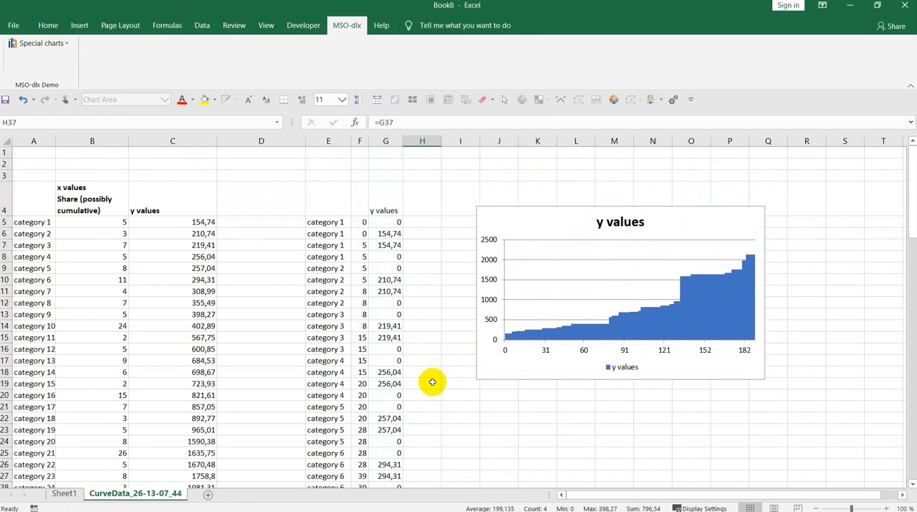
left_click(432, 206)
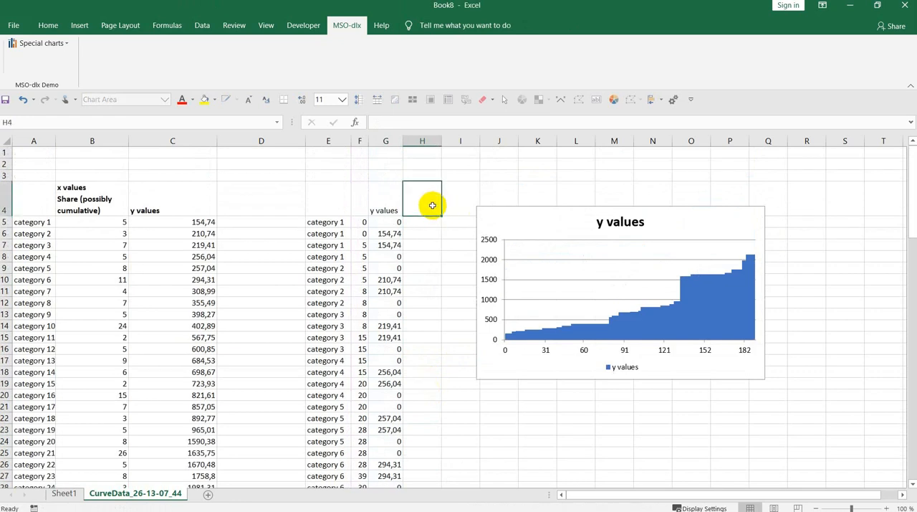
type("H1")
key("Return")
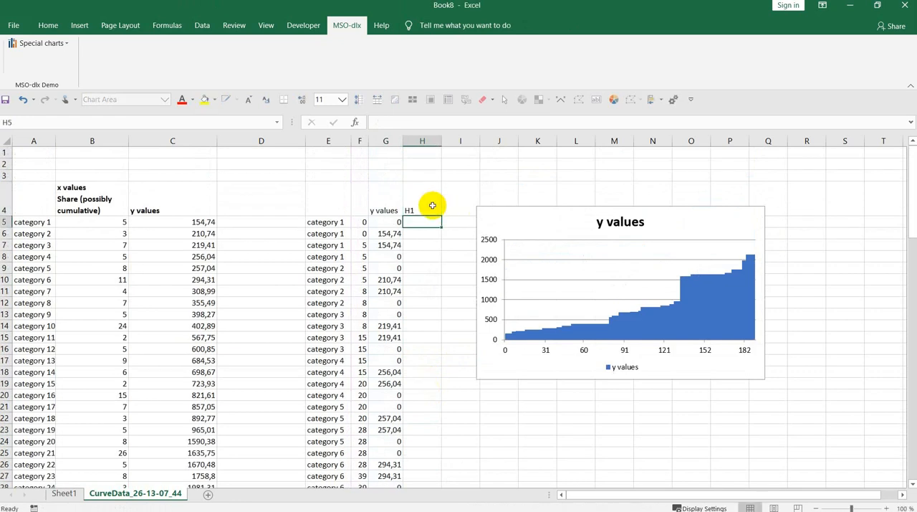
left_click(498, 371)
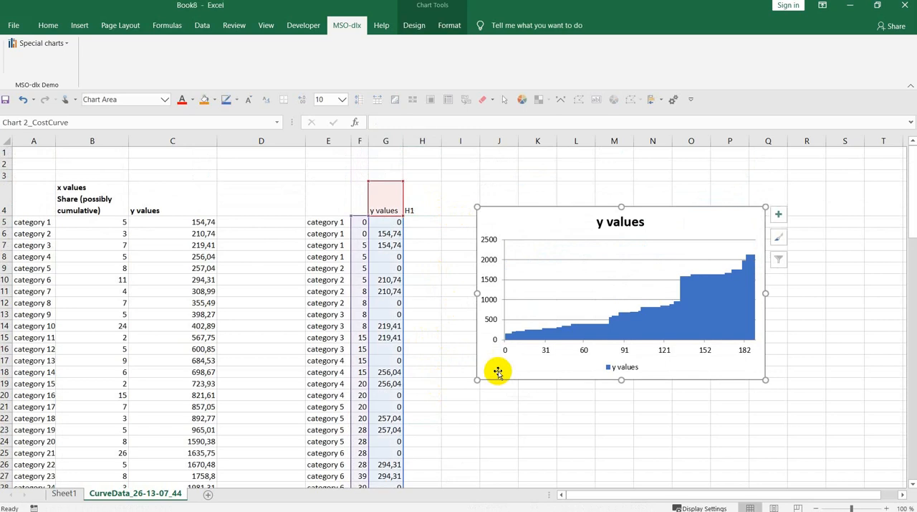
left_click_drag(402, 217, 422, 213)
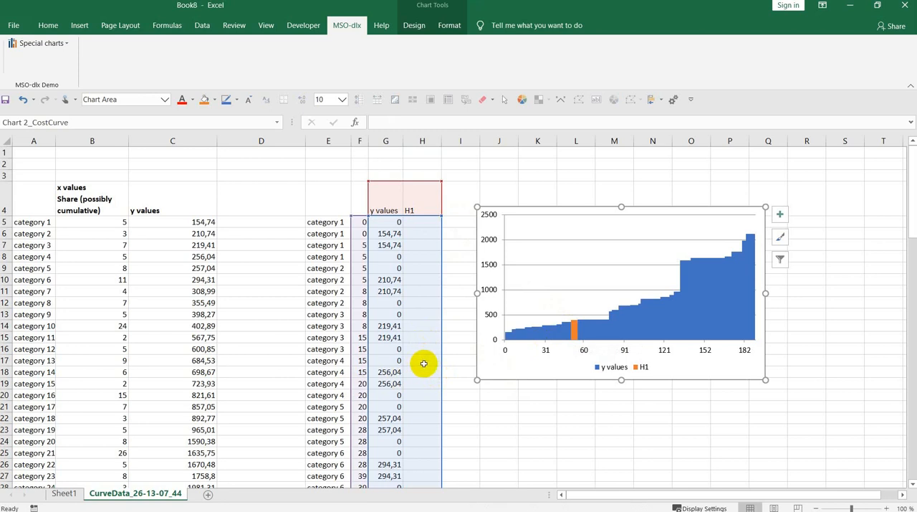
Enter =G21 in H21 beside category 5's helper rows and fill the formula down to H24
left_click(423, 405)
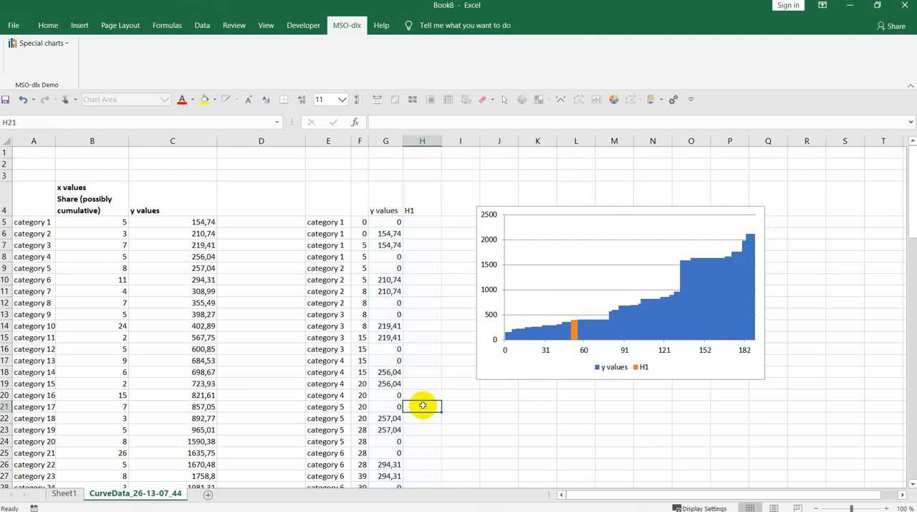
type("=")
key("Left")
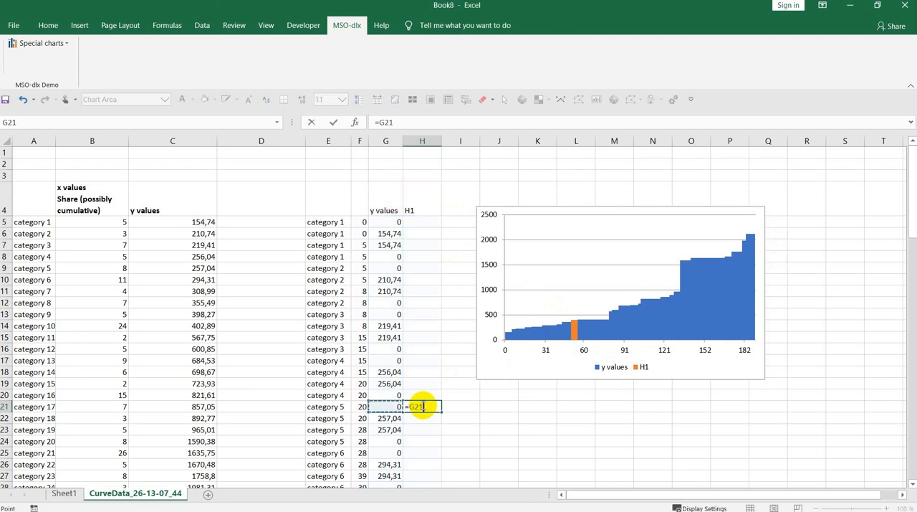
key("ctrl+Return")
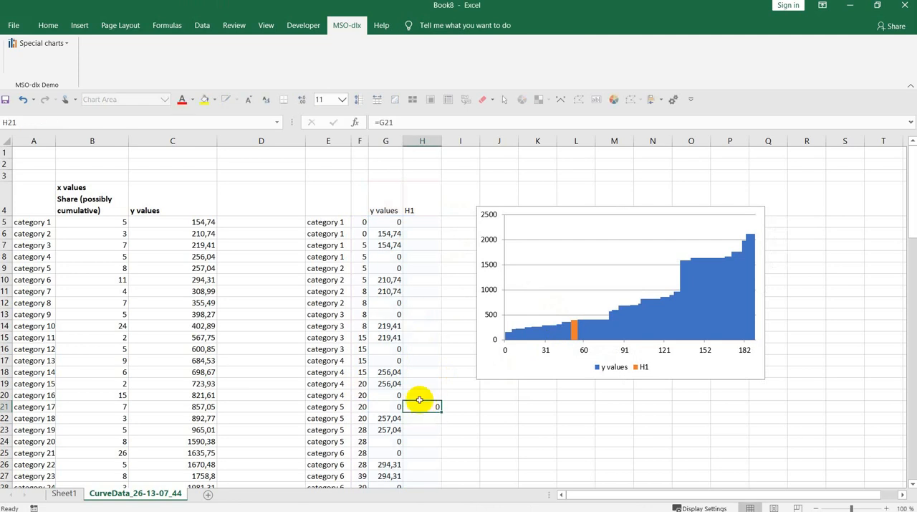
left_click_drag(441, 410, 435, 448)
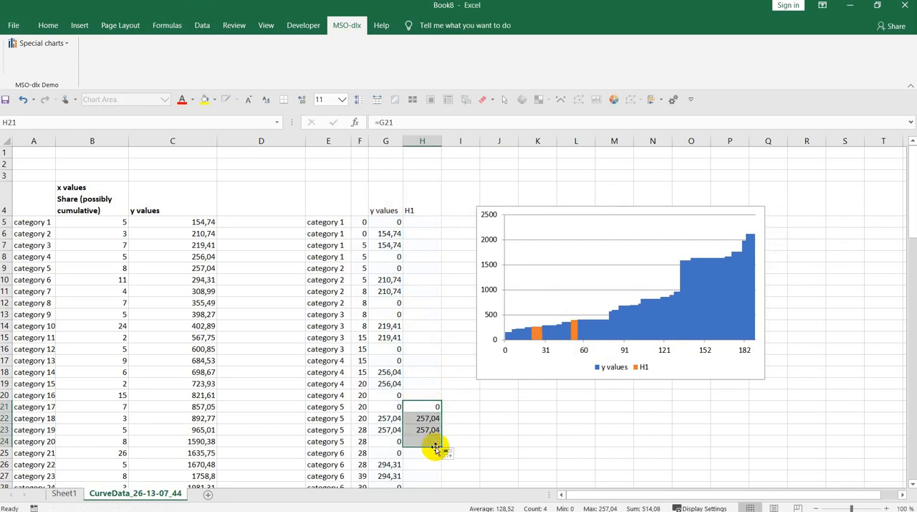
Enter the header H2 in cell I4 for another highlight series
left_click(452, 204)
type("H2")
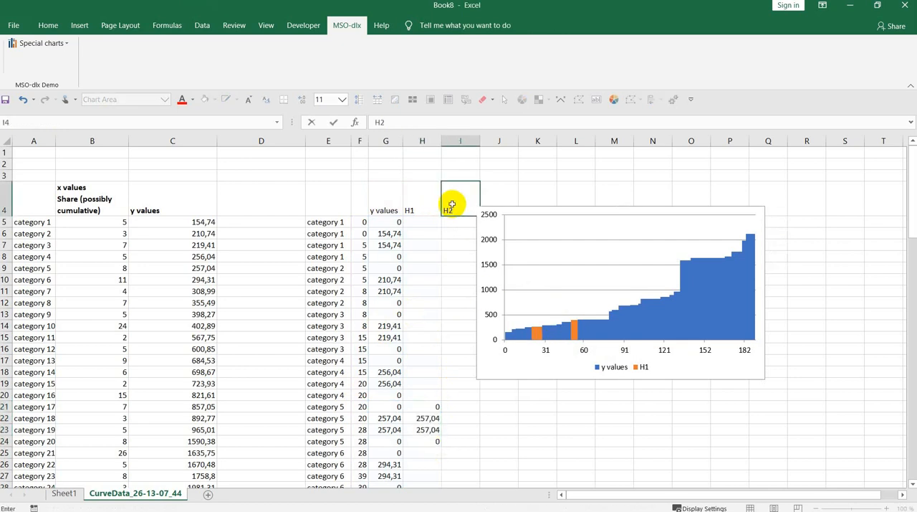
key("Return")
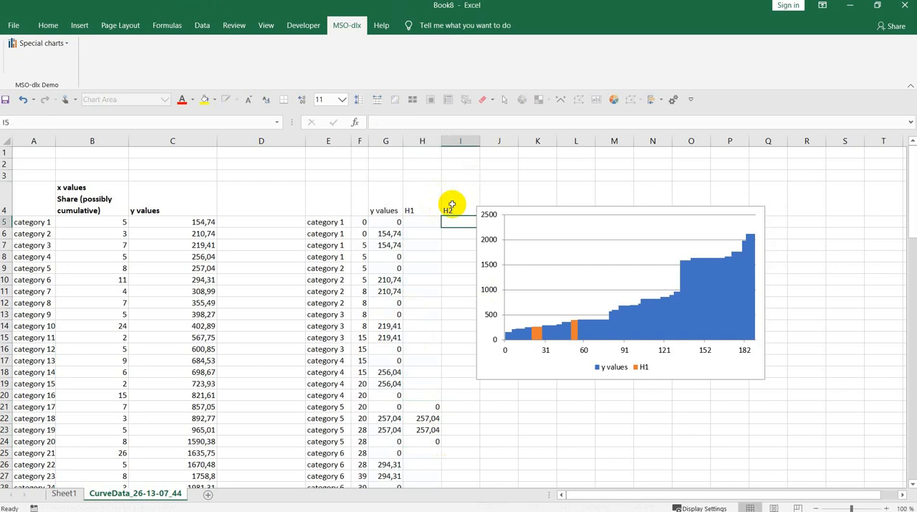
Enter the formula =G13 in I13 beside the first of category 3's helper rows
key("Down")
key("Down")
key("Down")
key("Down")
key("Down")
key("Down")
key("Down")
key("Down")
key("Down")
key("Down")
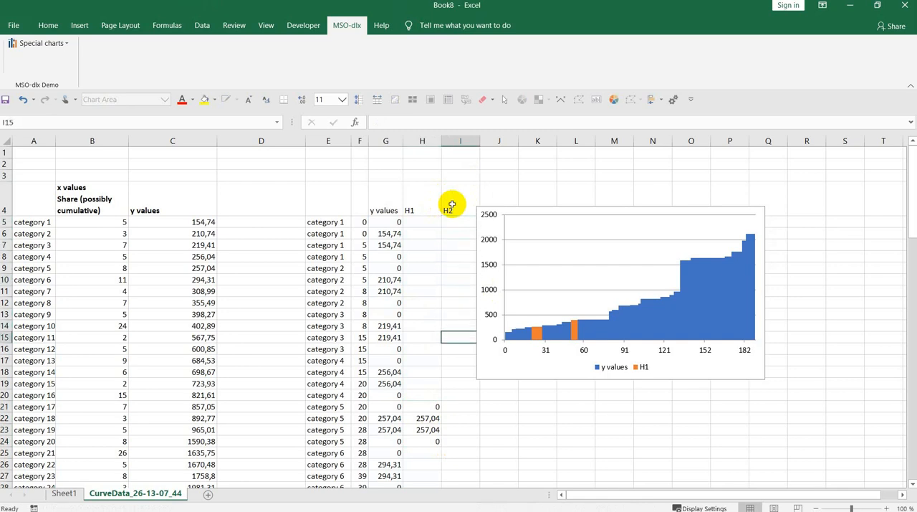
key("Up")
key("Up")
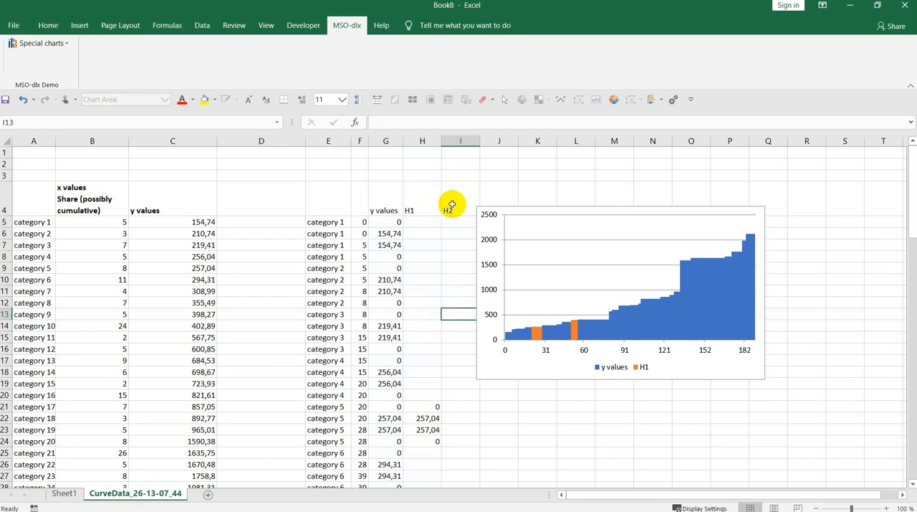
type("=")
key("Left")
key("Left")
key("Return")
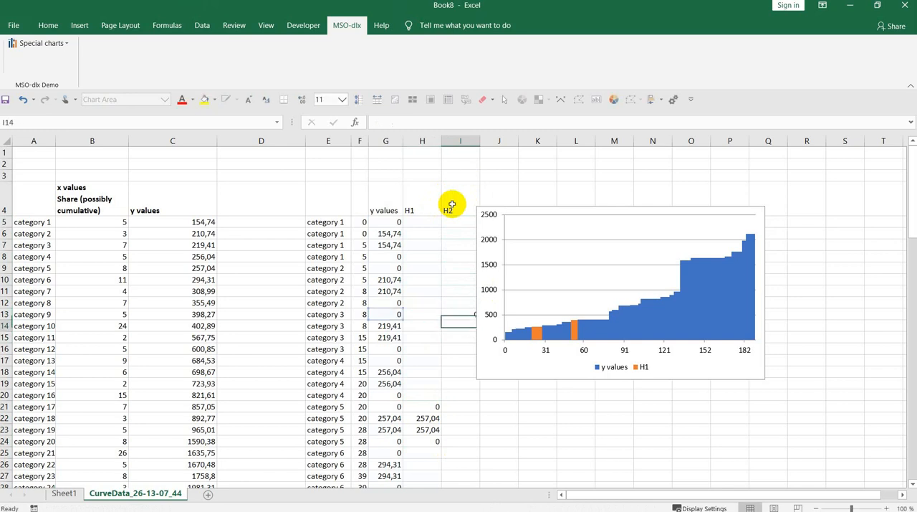
Move the chart clear of column I and fill the I13 formula down to I16
left_click_drag(487, 370, 513, 369)
left_click(472, 314)
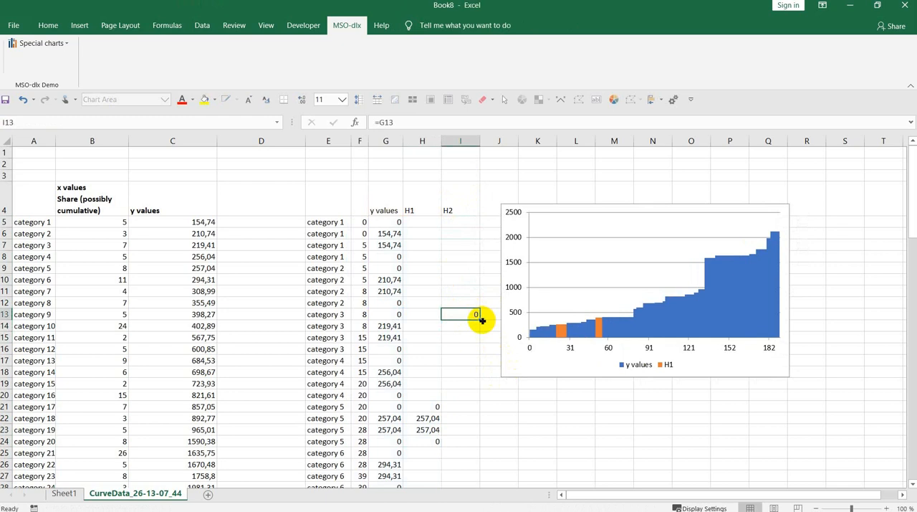
left_click_drag(482, 320, 483, 350)
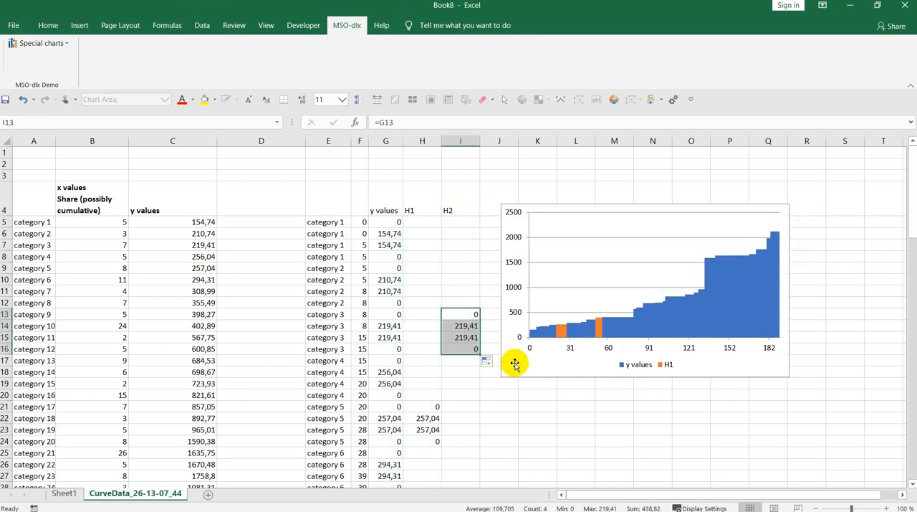
Extend the chart's source range to include column I as the H2 series, and select that series in the chart
left_click(511, 364)
left_click_drag(442, 210, 471, 214)
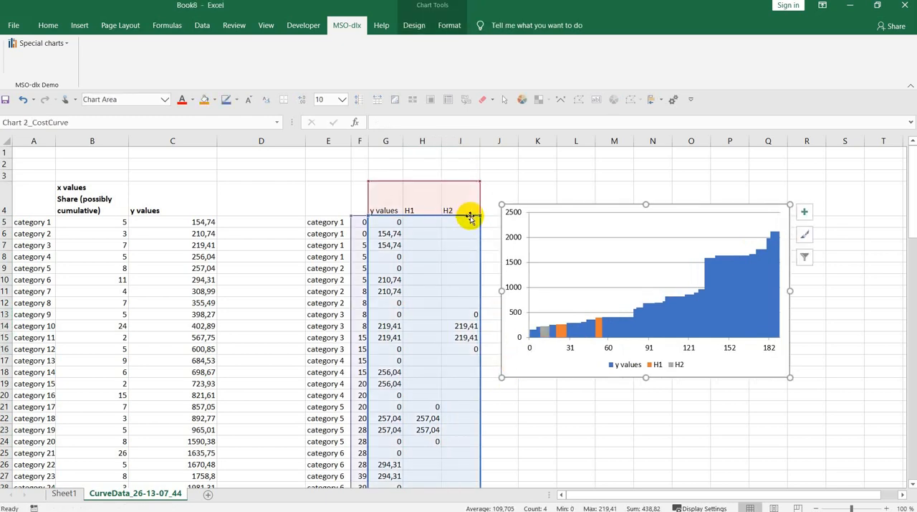
left_click(545, 335)
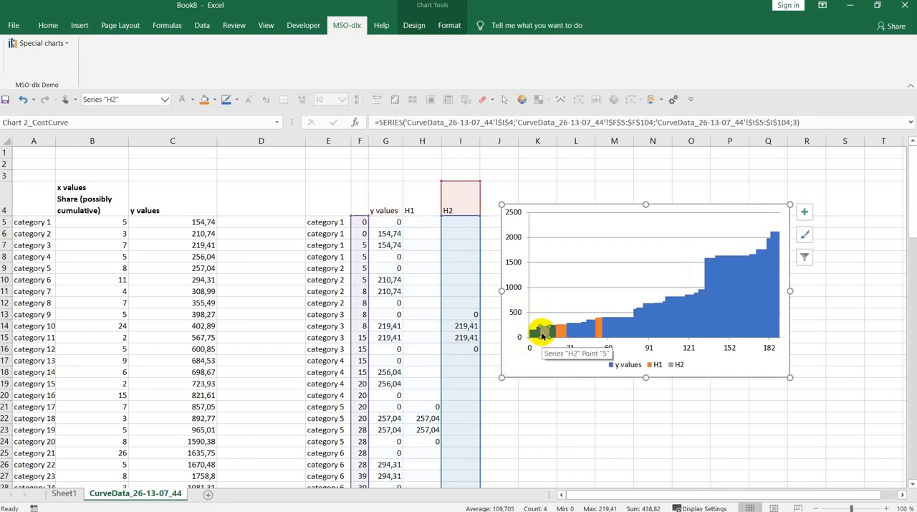
Select the source table starting at A4 and enable manual target range selection for Cost/Stepped curve data tables in the add-in's options
left_click(54, 195)
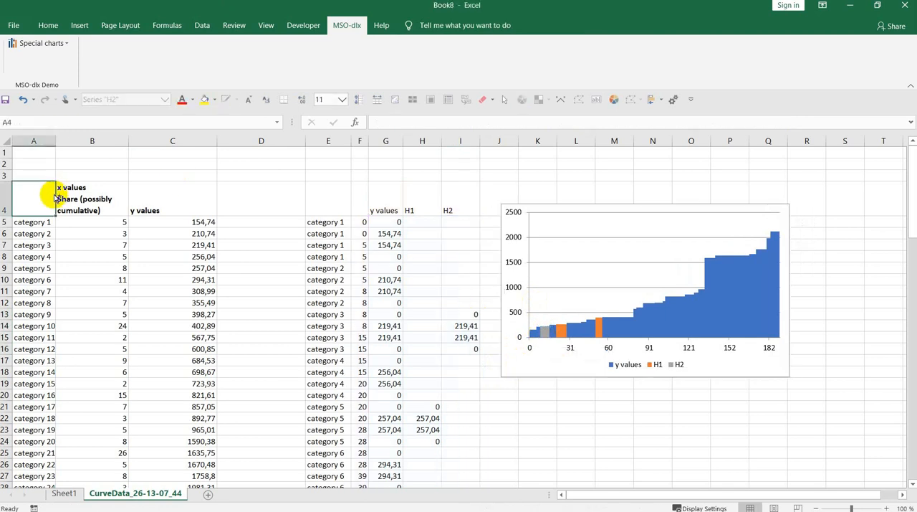
key("ctrl+a")
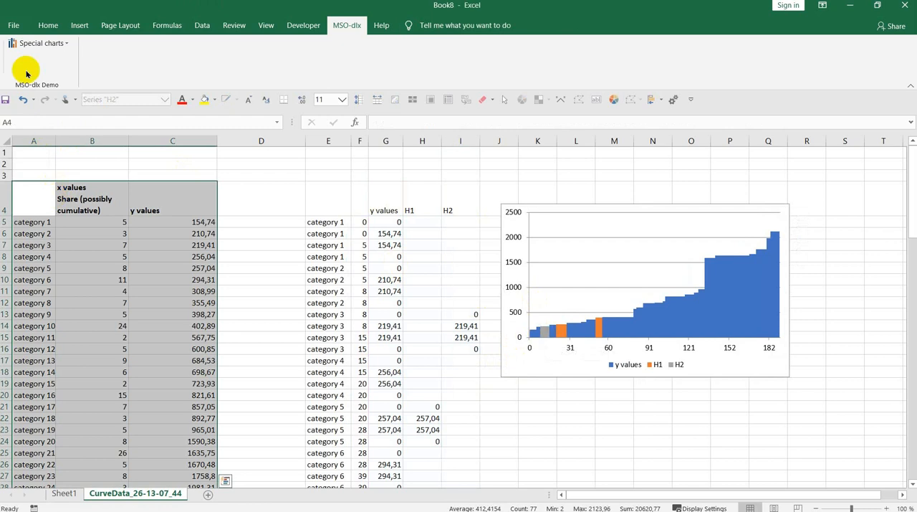
left_click(34, 43)
left_click(51, 269)
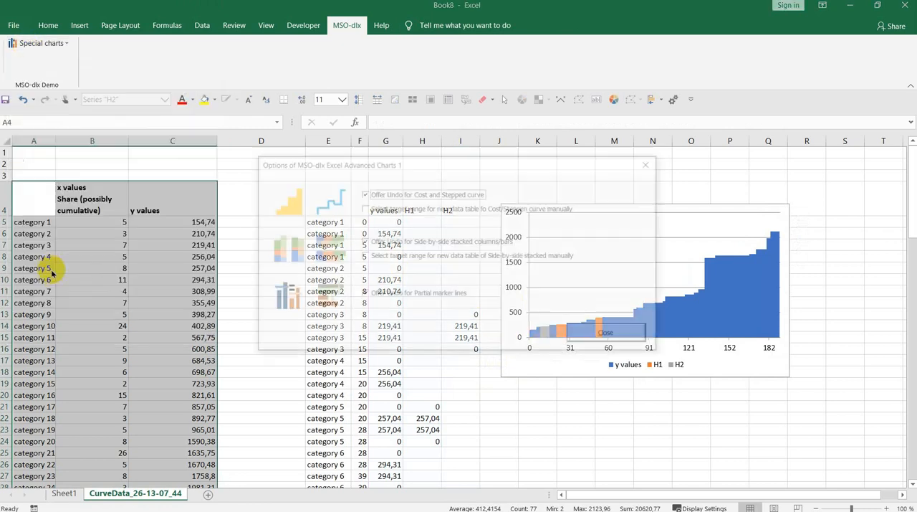
left_click(363, 208)
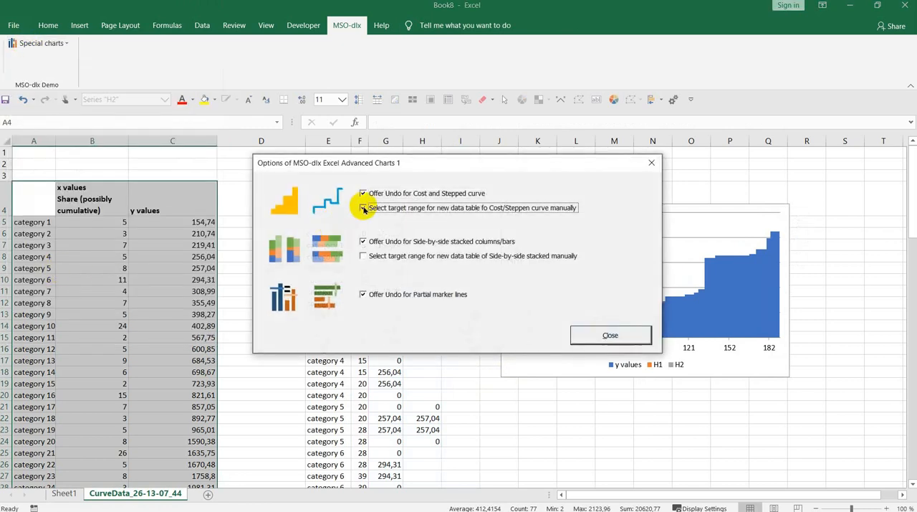
left_click(607, 335)
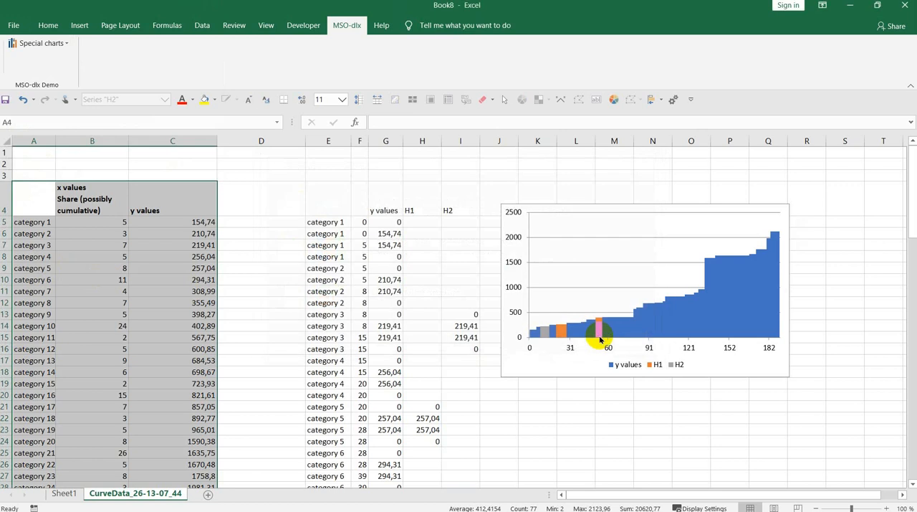
Create a second cost curve chart from the selected table with its data starting at T4, declining the shading without outline and keeping the chart
left_click(27, 44)
left_click(38, 69)
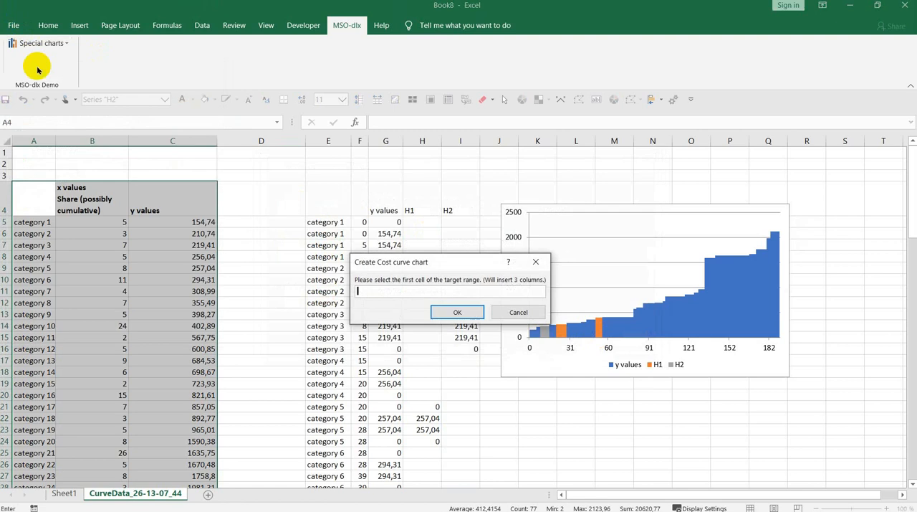
left_click_drag(637, 495, 684, 494)
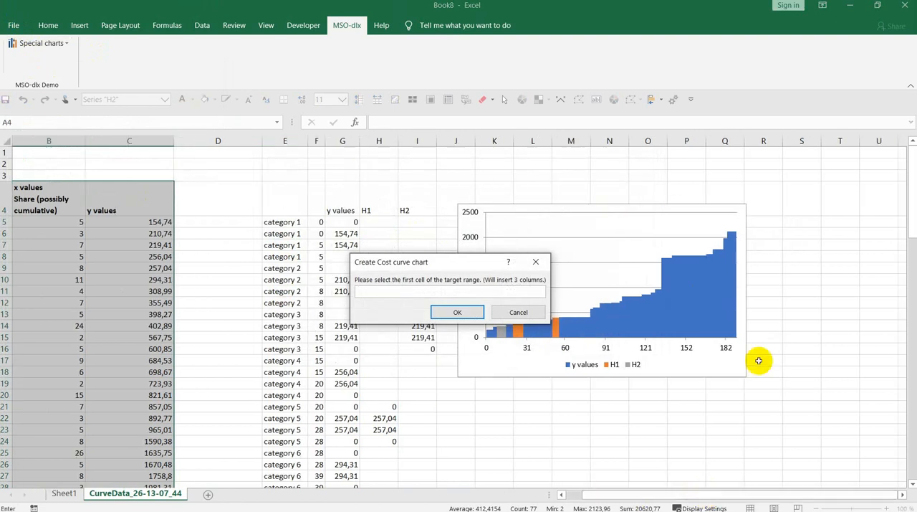
left_click(845, 205)
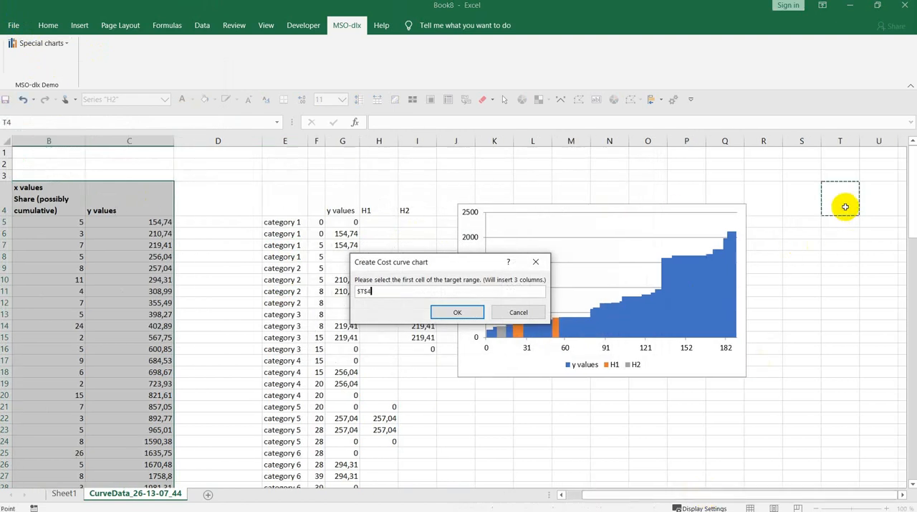
left_click(457, 312)
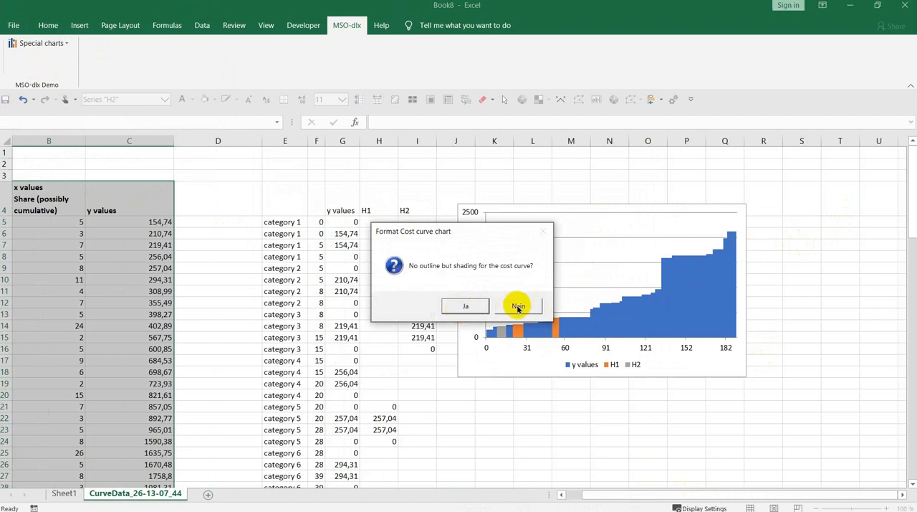
left_click(518, 307)
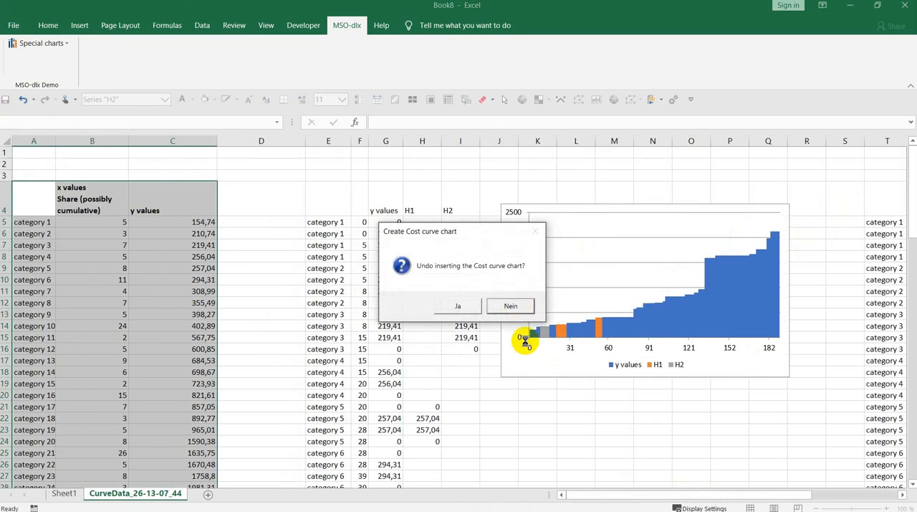
left_click(493, 305)
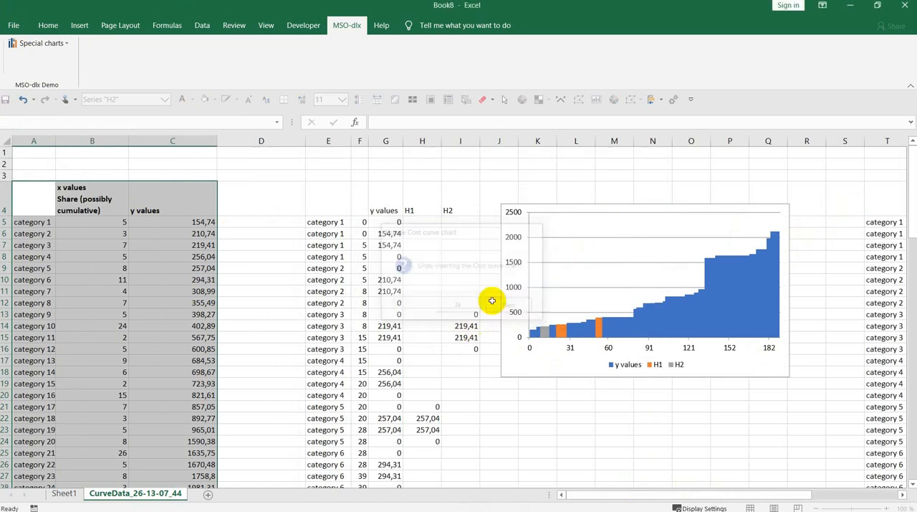
Examine the outlined cost curve chart beside its new data table, and open the add-in's list of special charts
left_click_drag(604, 495, 752, 492)
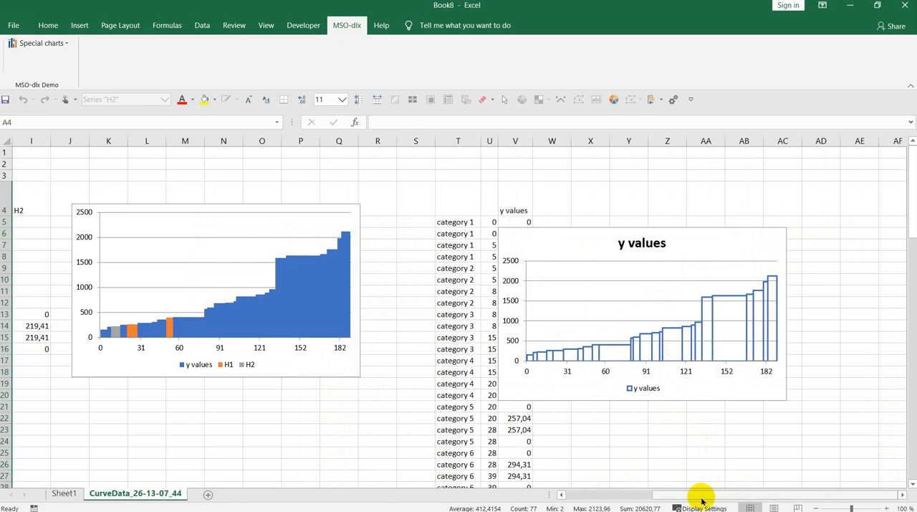
left_click_drag(702, 497, 610, 493)
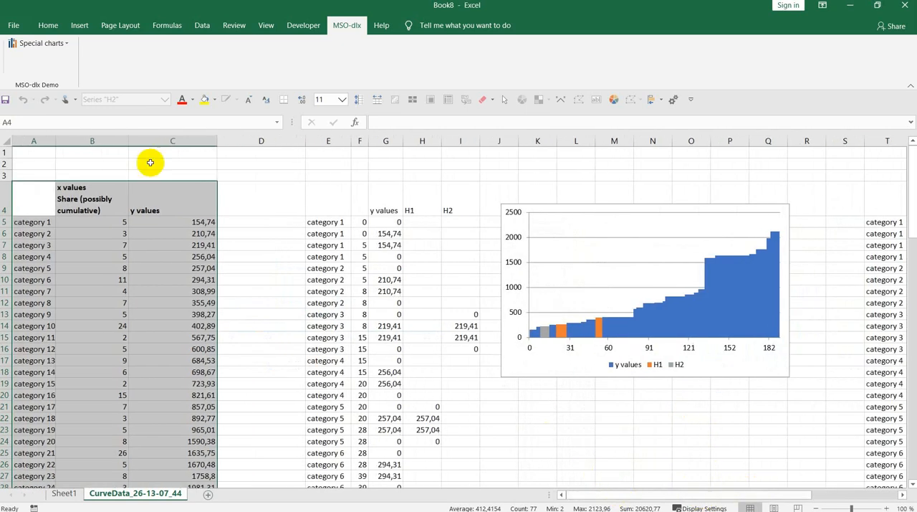
left_click(62, 43)
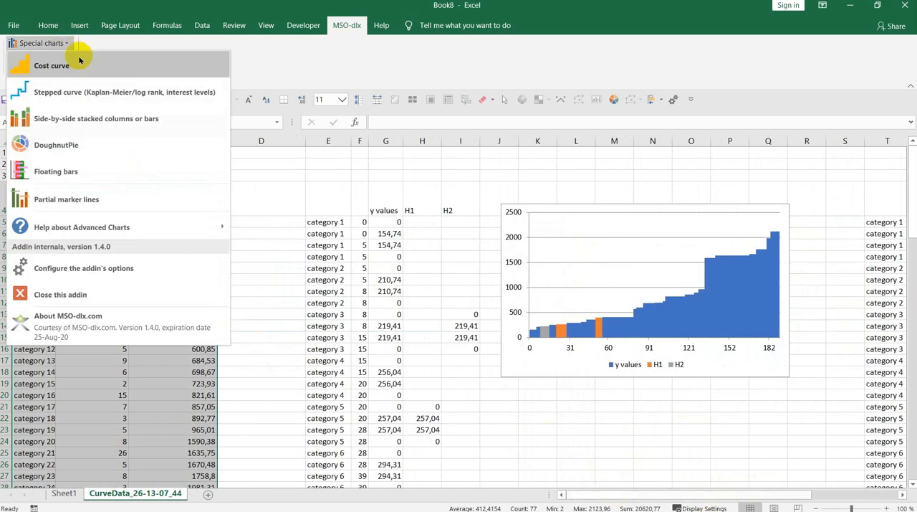